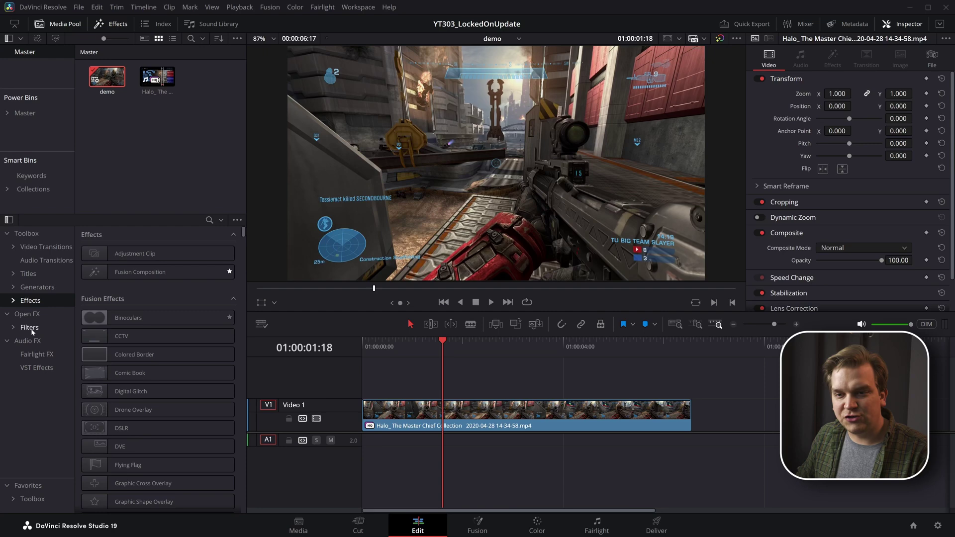
Drag SSC_StabilizeLock from the Stirling Supply effects folder onto the Halo clip on Video 1.
click(13, 301)
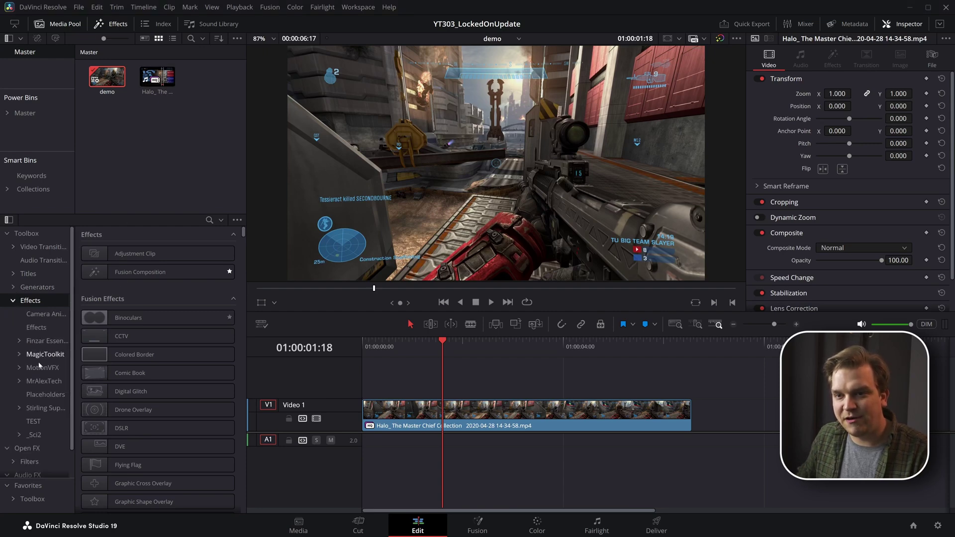
click(19, 407)
scroll(174, 368, down, 5)
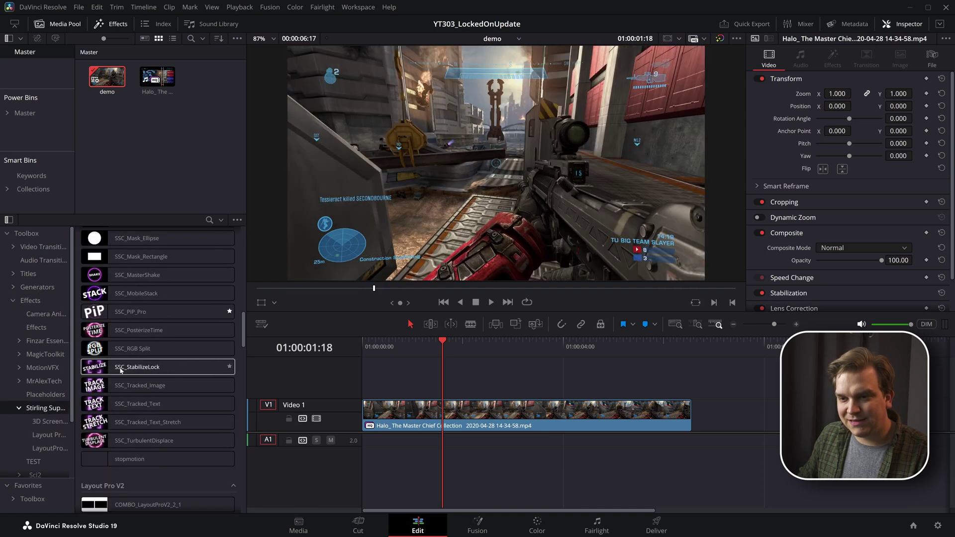
drag(147, 372, 405, 411)
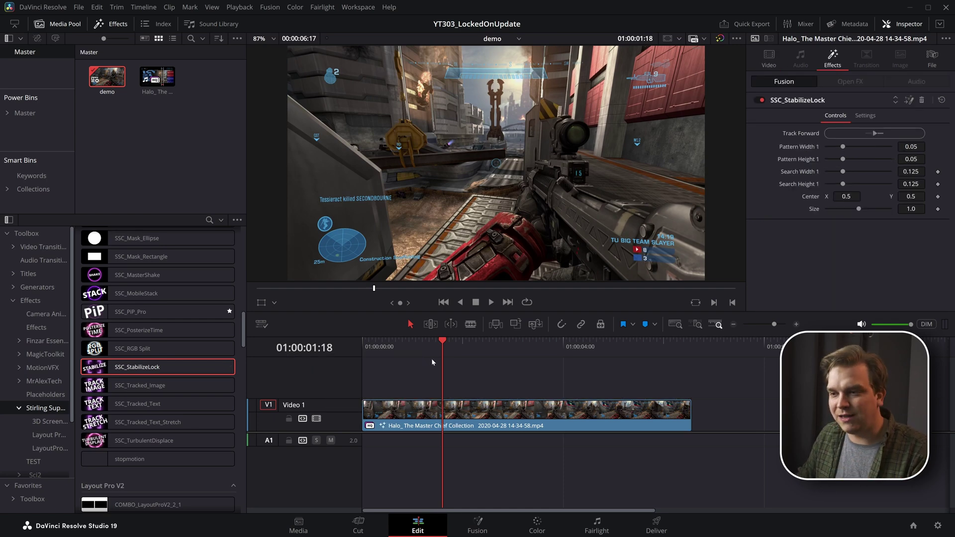
drag(431, 358, 262, 393)
From the clip start, show the Fusion tracker overlay, fit the pattern box, and track forward.
click(371, 346)
click(265, 306)
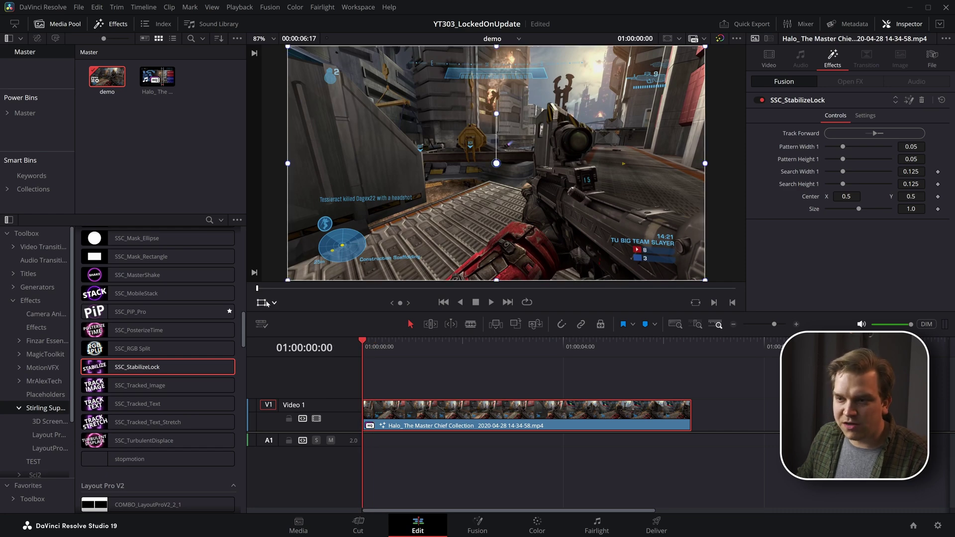
click(267, 303)
click(273, 303)
click(282, 371)
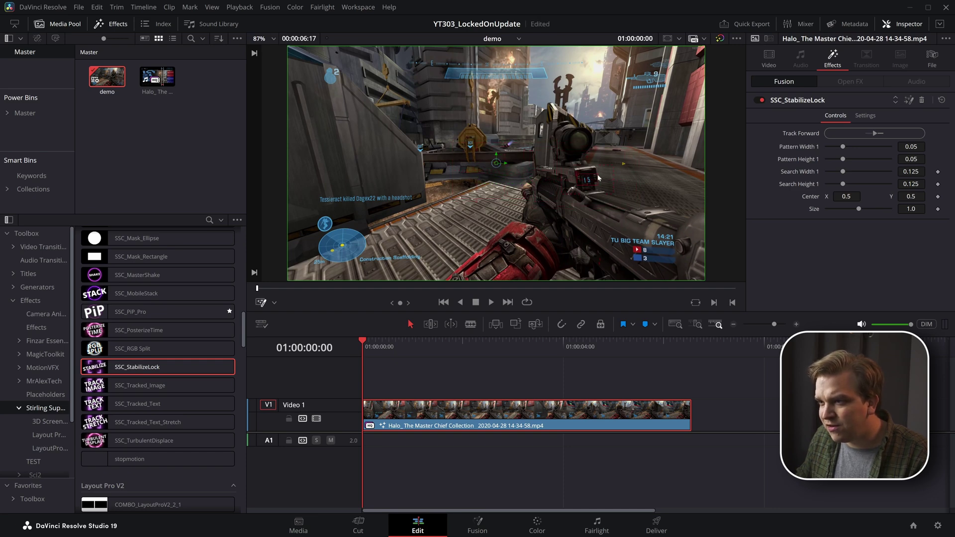
drag(598, 177, 594, 175)
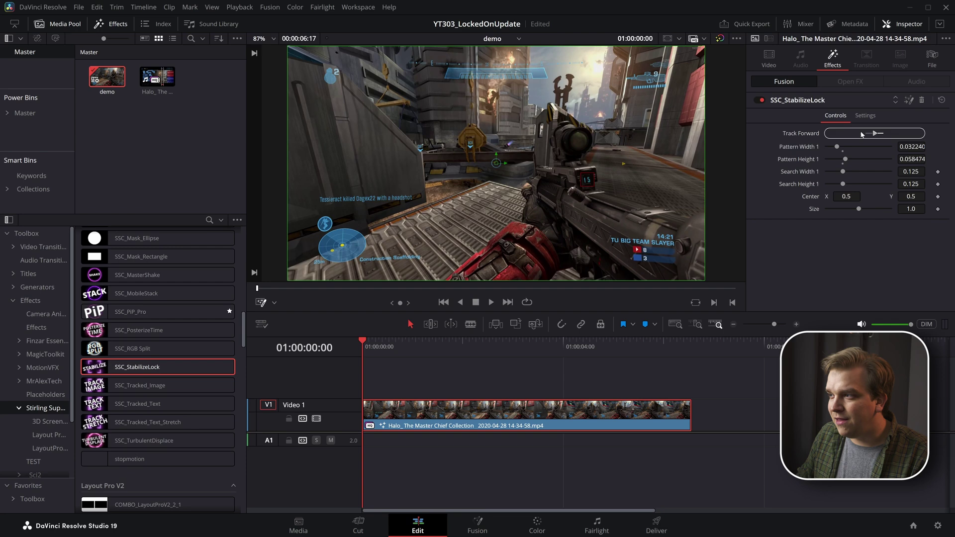
click(861, 134)
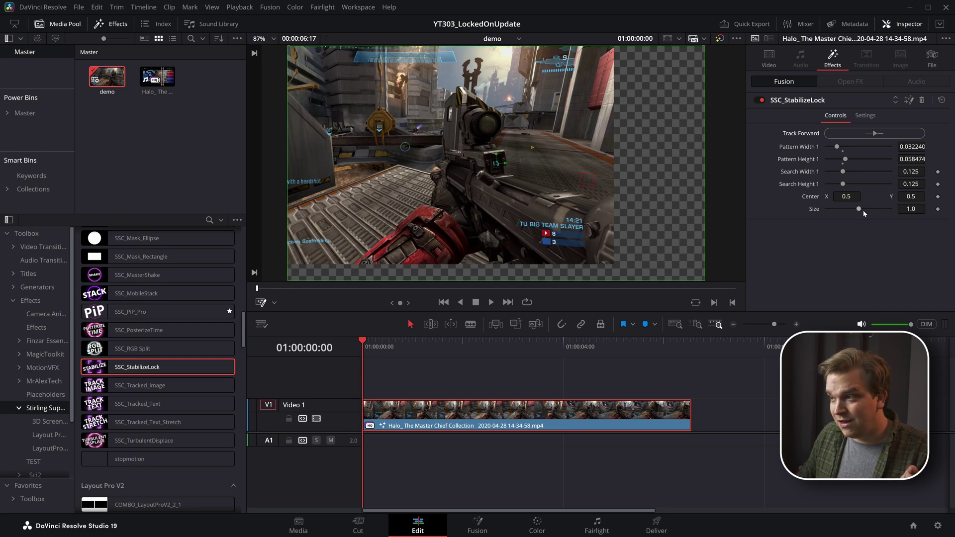
Set the StabilizeLock Size to 1.83, then play the stabilized Halo clip to preview it.
mouse_move(860, 209)
mouse_down()
mouse_move(872, 212)
mouse_move(864, 213)
mouse_up()
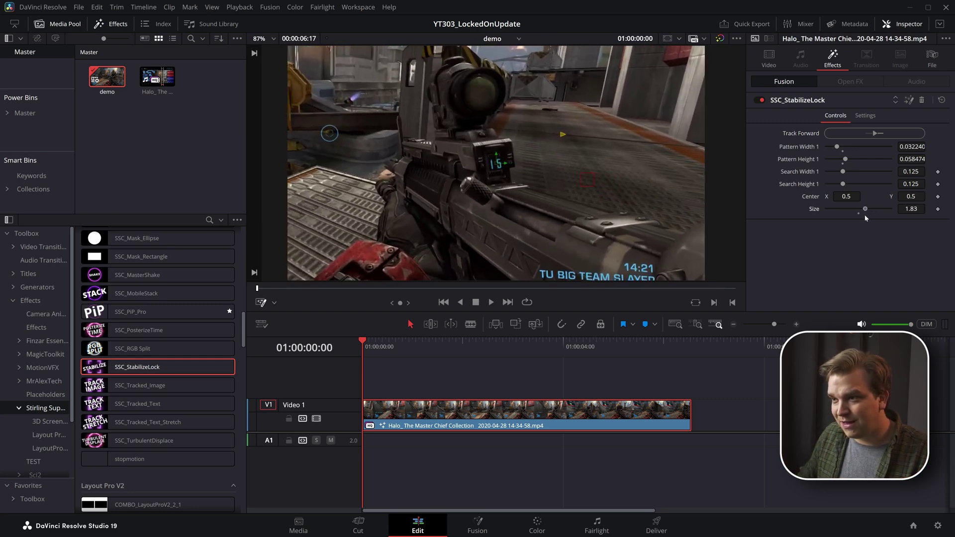
click(447, 367)
key(space)
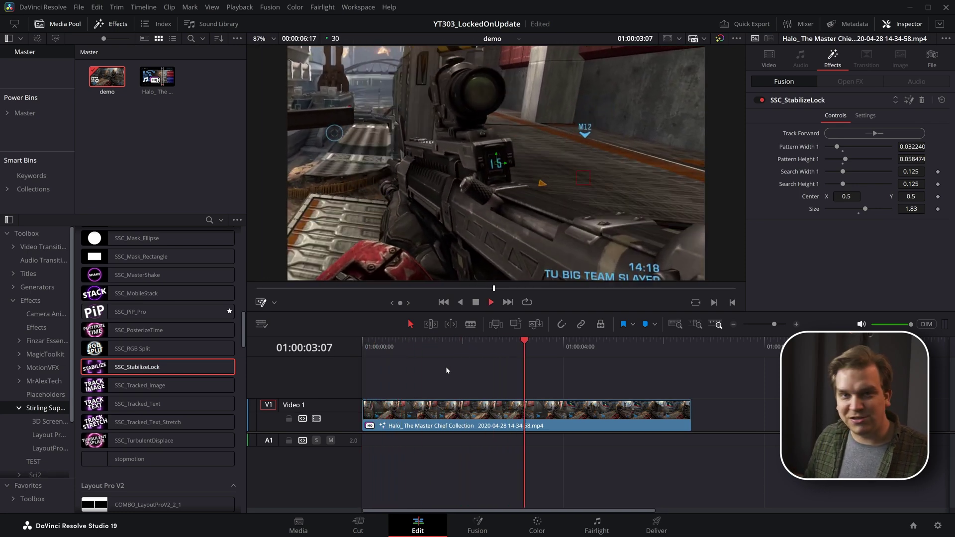
key(space)
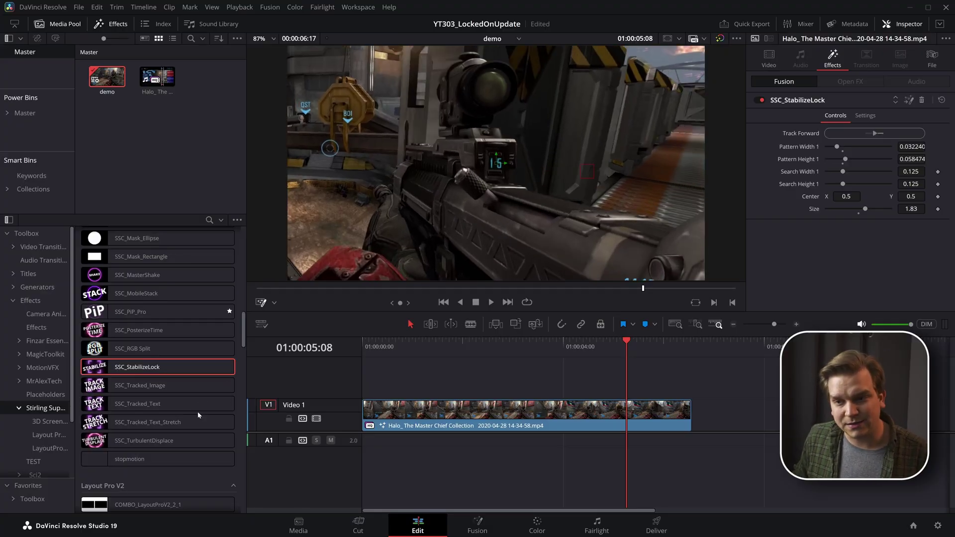
Reveal the Stirling Supply Master Tracker generators and delete SSC_StabilizeLock from the Halo clip.
click(412, 348)
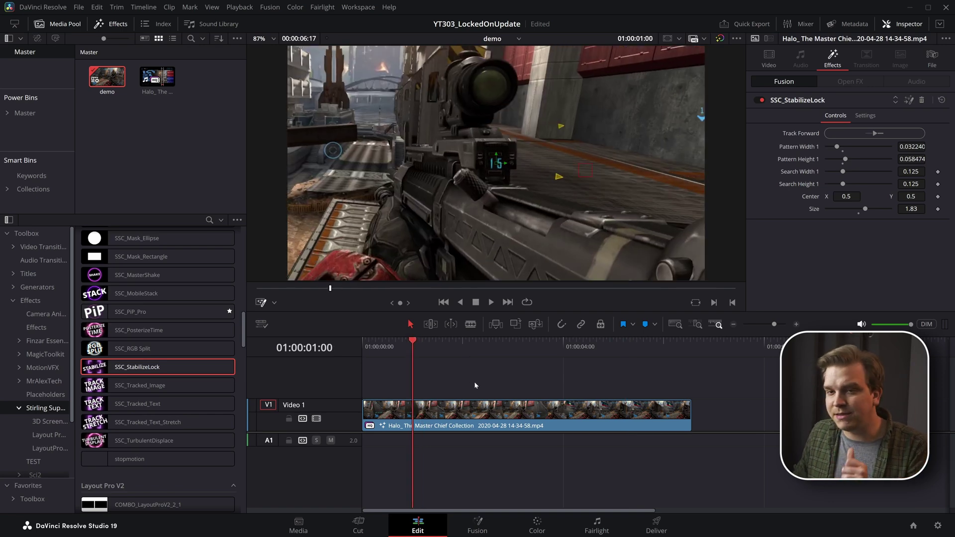
click(13, 287)
click(20, 314)
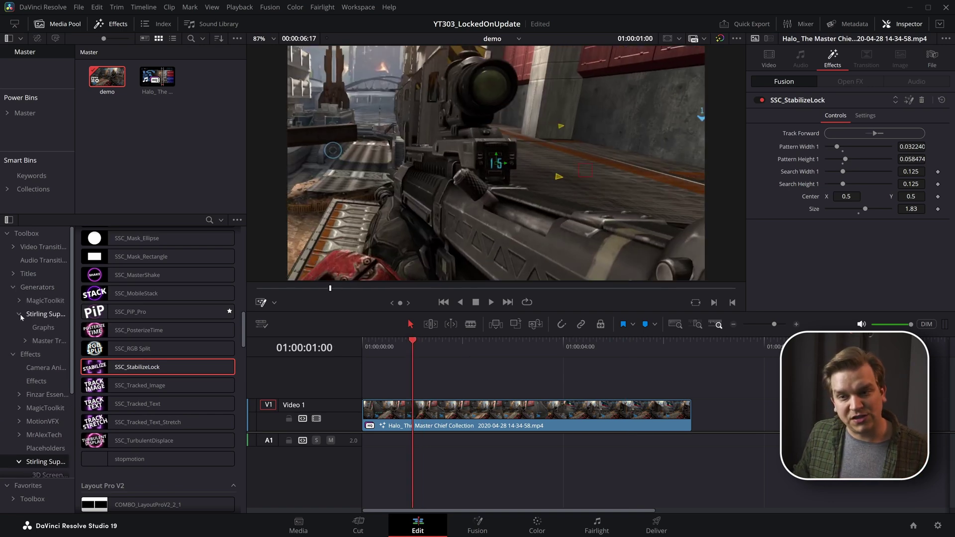
click(49, 341)
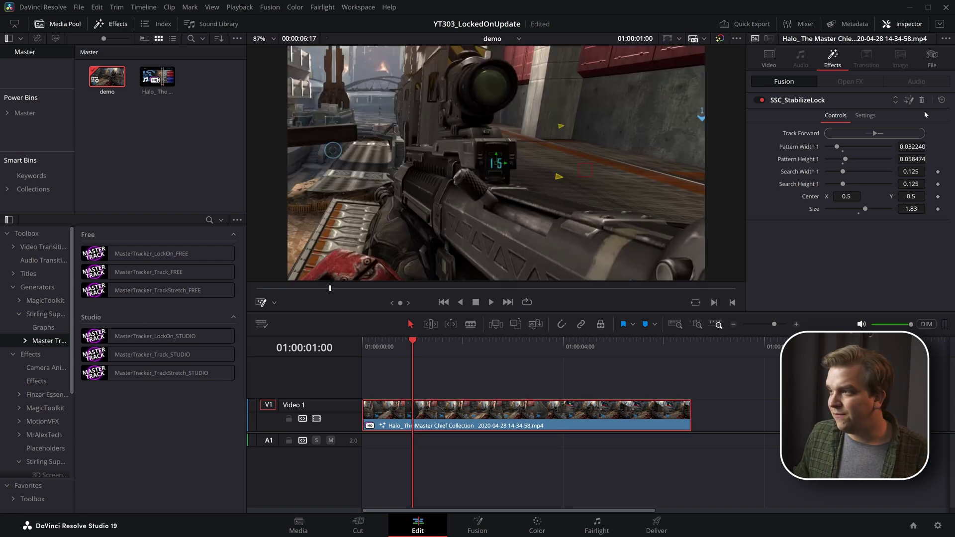
click(921, 101)
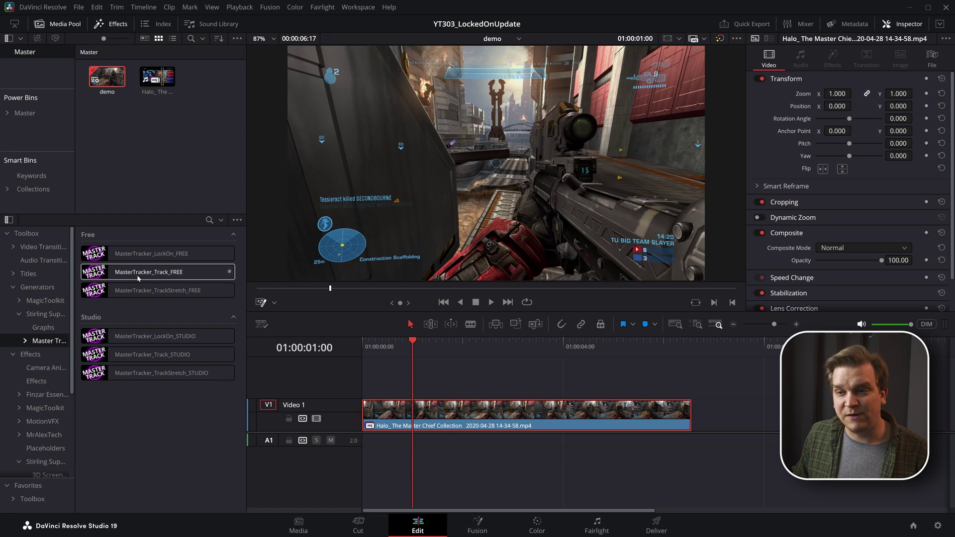
Drop MasterTracker_LockOn_FREE onto a new V2 track and run Track Forward from its Lock-On Controls.
drag(152, 253, 402, 345)
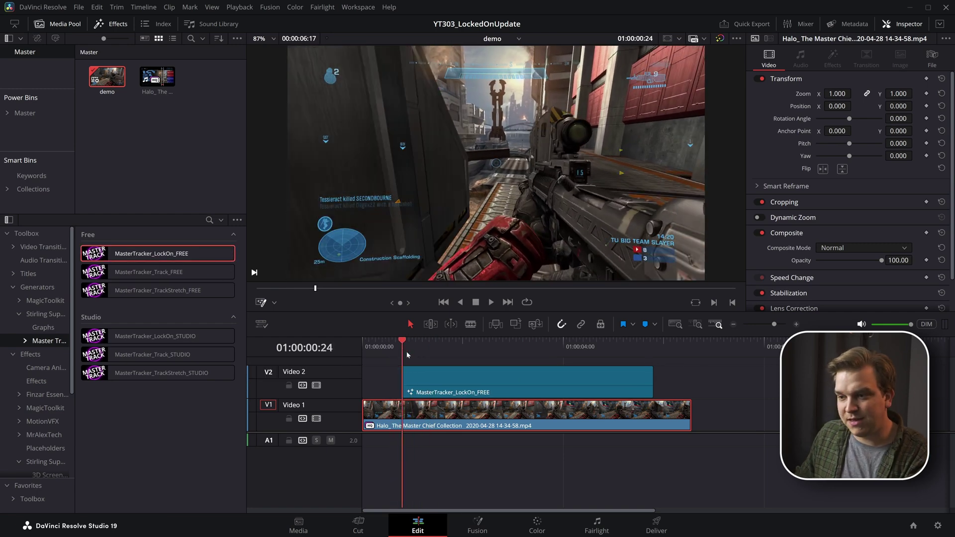
click(413, 376)
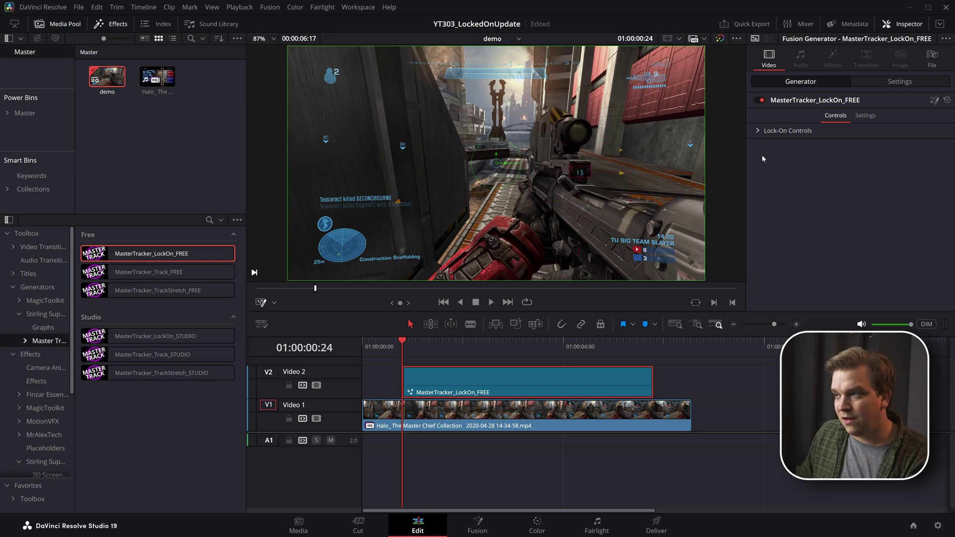
click(757, 130)
click(875, 159)
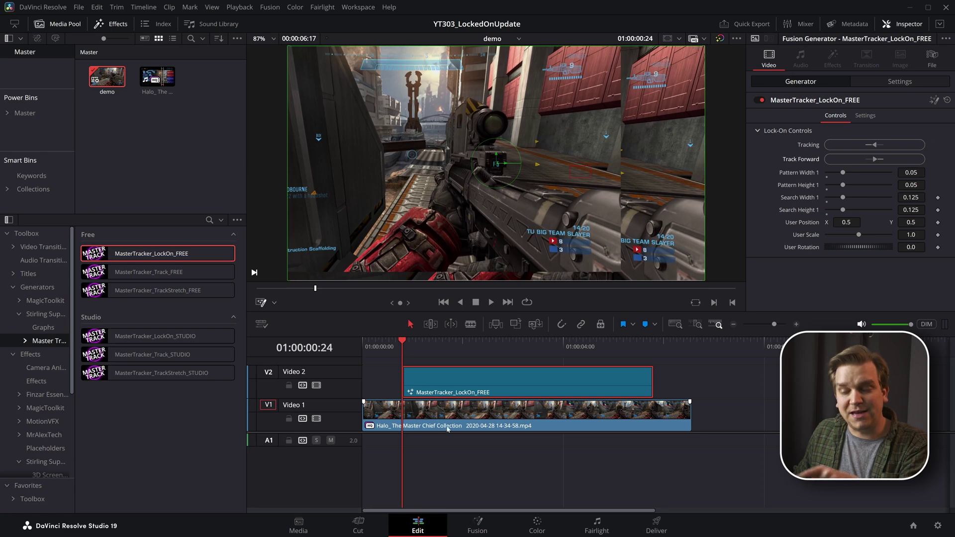
Raise User Scale to 1.751, then play back the locked-on result from the start and later.
drag(911, 234, 939, 234)
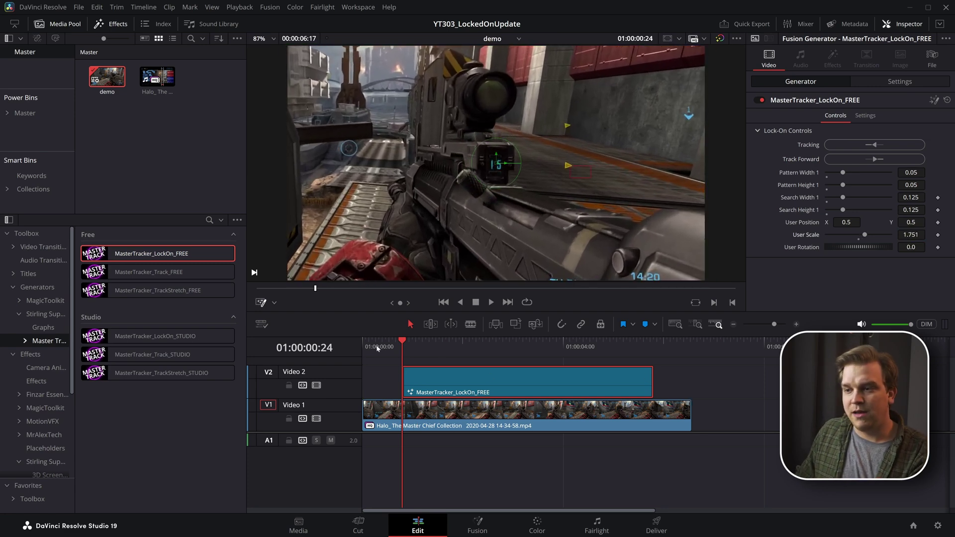
drag(377, 348, 327, 387)
click(462, 477)
key(space)
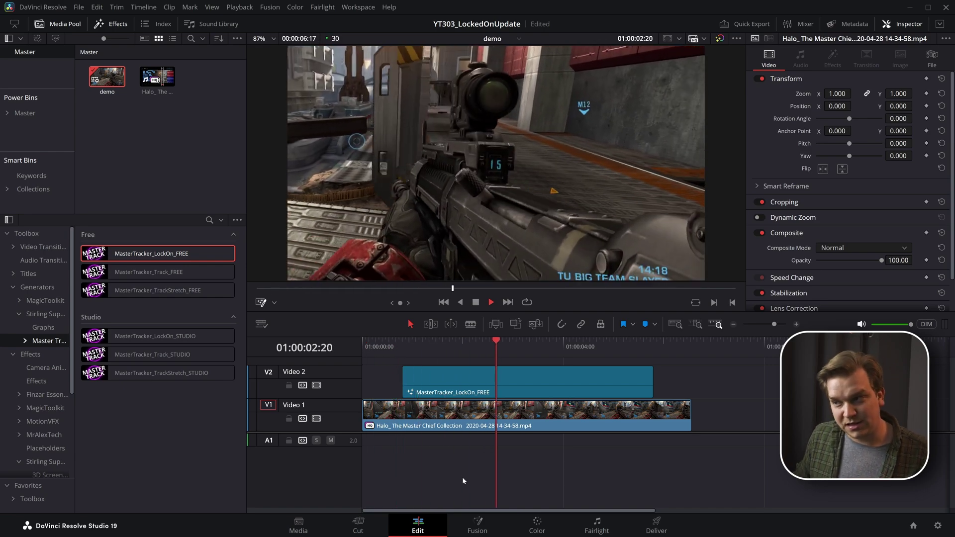
click(603, 347)
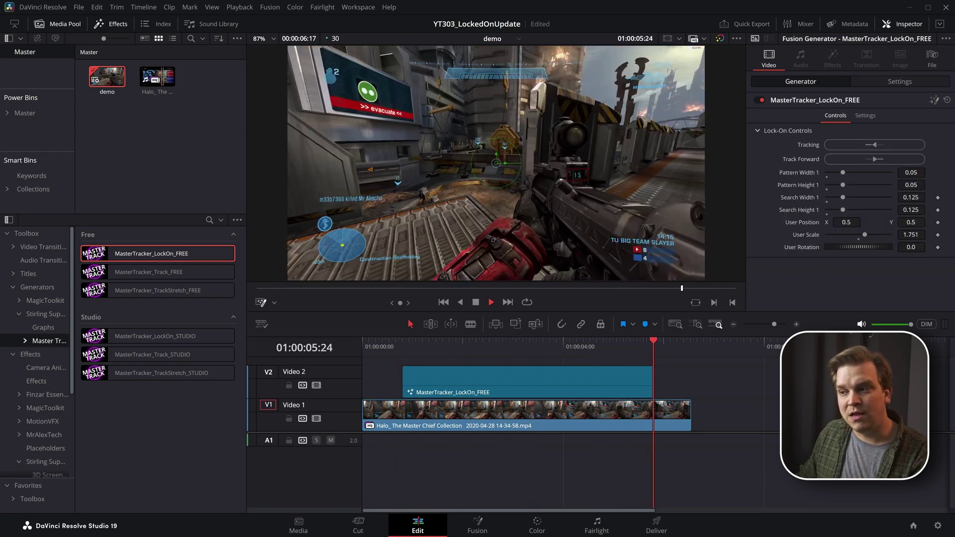
key(space)
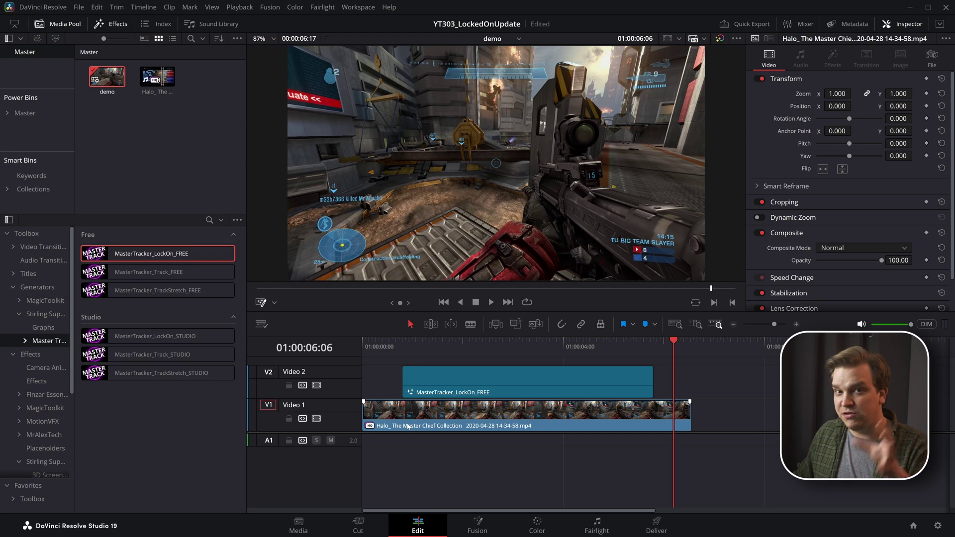
click(425, 351)
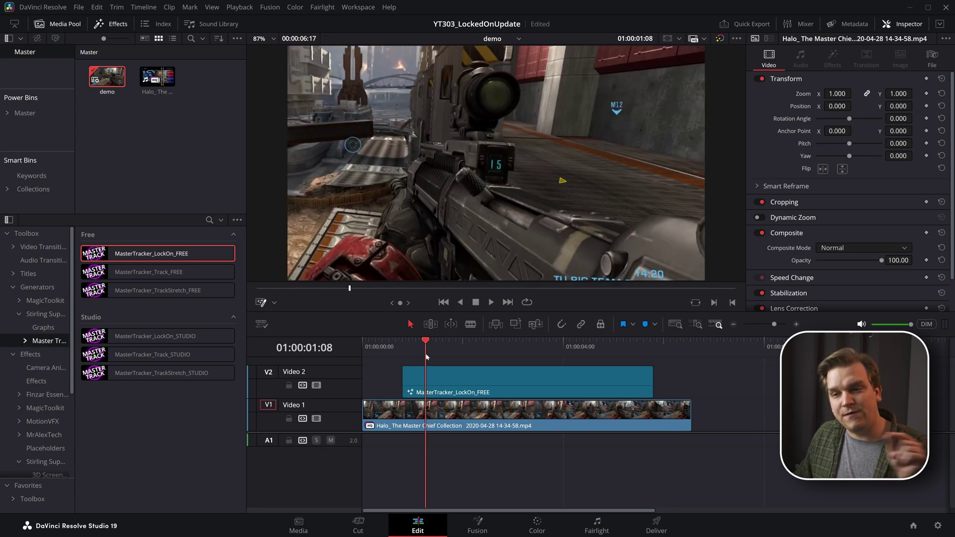